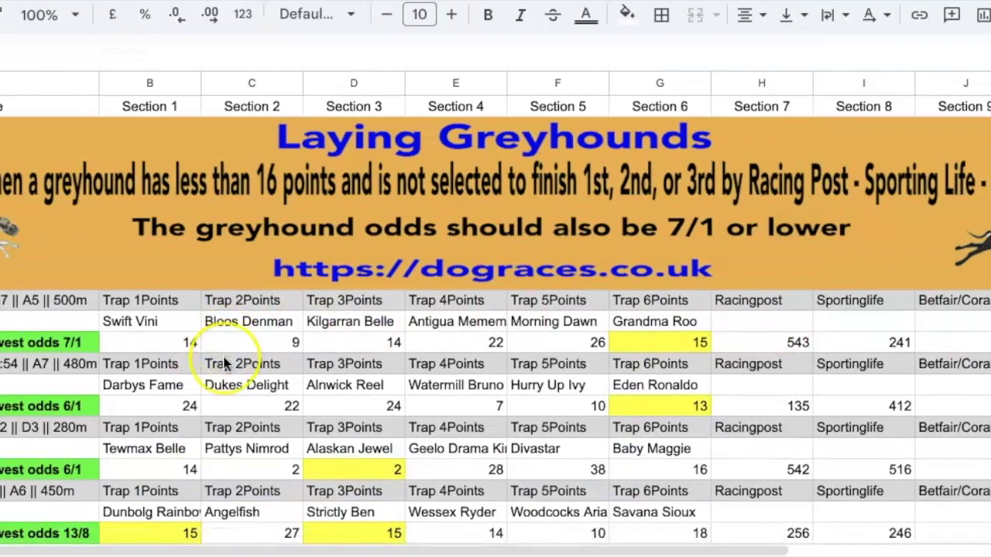
- Review the races, points, highlighted selections and lowest odds down the greyhound sheet, and examine the bet results in the staking software
{"action": "scroll", "coordinate": [225, 364], "scroll_direction": "up", "scroll_amount": 1}
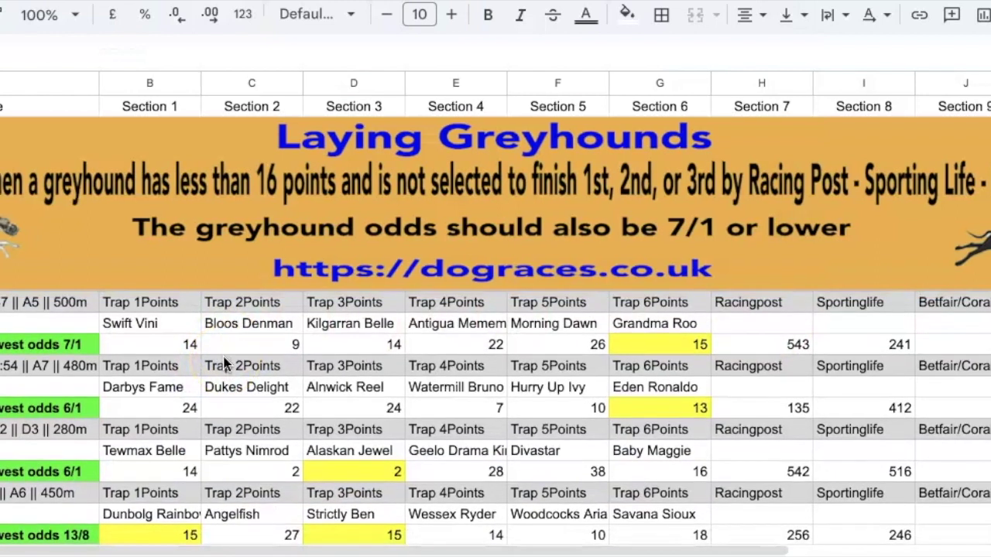
{"action": "scroll", "coordinate": [224, 364], "scroll_direction": "down", "scroll_amount": 1}
{"action": "scroll", "coordinate": [225, 364], "scroll_direction": "down", "scroll_amount": 3}
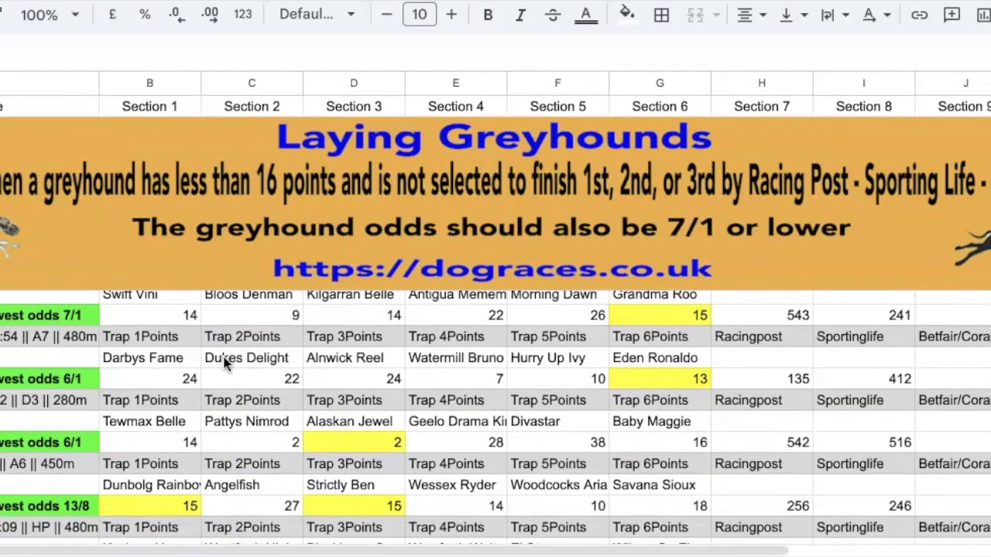
{"action": "scroll", "coordinate": [225, 364], "scroll_direction": "down", "scroll_amount": 3}
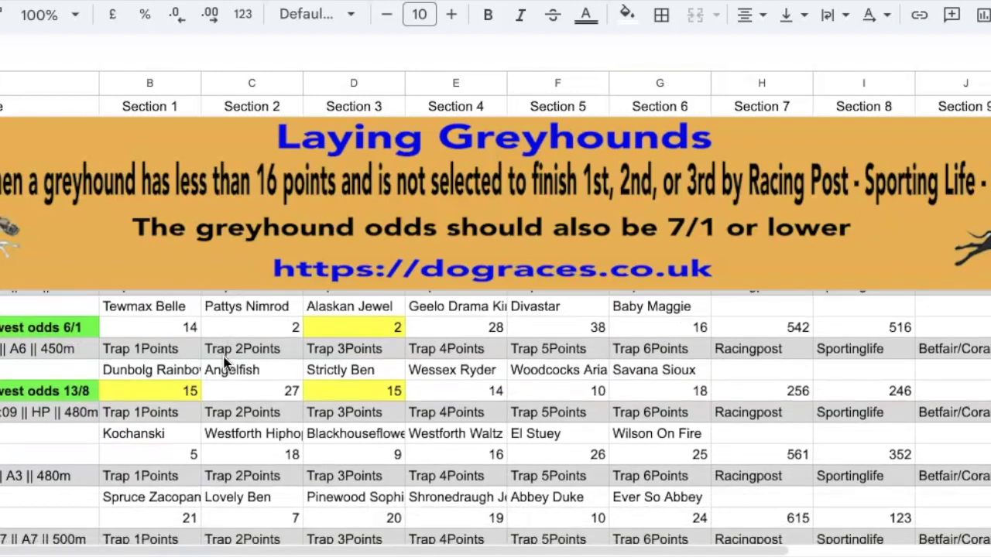
{"action": "scroll", "coordinate": [225, 364], "scroll_direction": "down", "scroll_amount": 2}
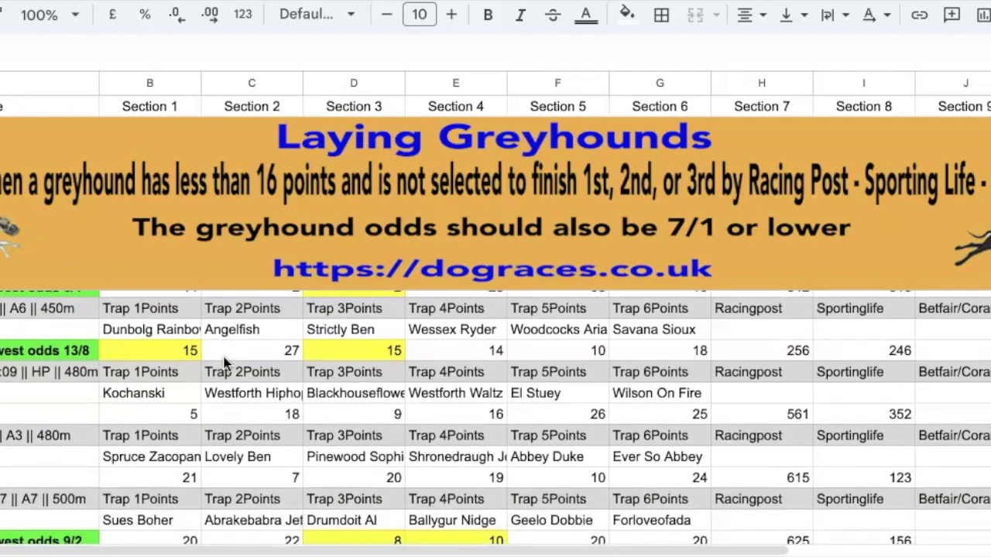
{"action": "scroll", "coordinate": [224, 362], "scroll_direction": "down", "scroll_amount": 5}
{"action": "scroll", "coordinate": [224, 362], "scroll_direction": "down", "scroll_amount": 12}
{"action": "scroll", "coordinate": [225, 362], "scroll_direction": "down", "scroll_amount": 7}
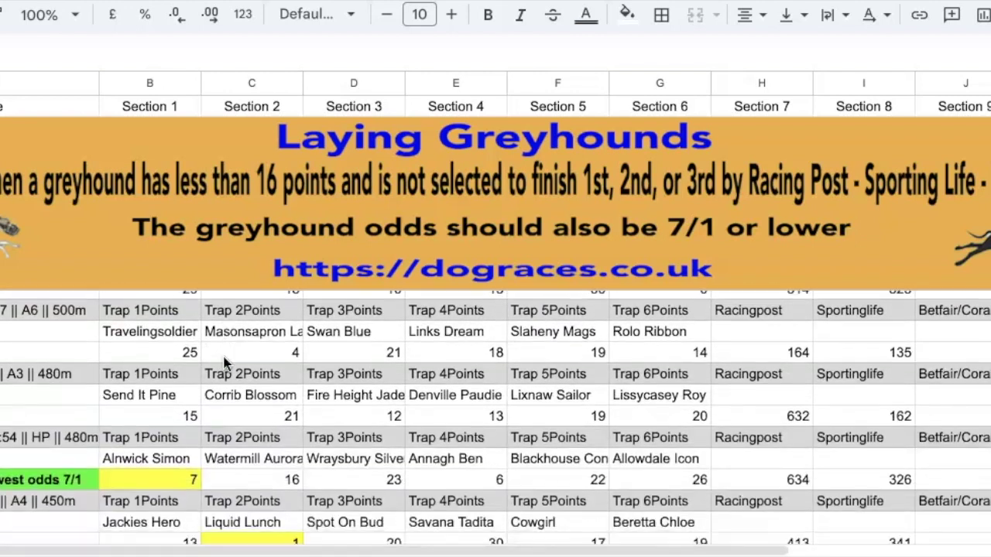
{"action": "scroll", "coordinate": [224, 363], "scroll_direction": "down", "scroll_amount": 5}
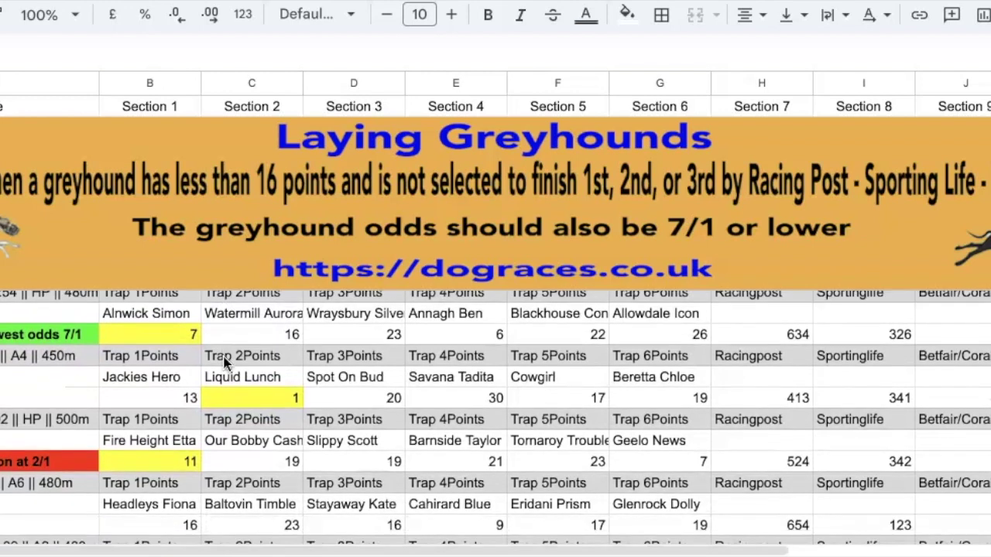
{"action": "scroll", "coordinate": [225, 363], "scroll_direction": "down", "scroll_amount": 1}
{"action": "left_click", "coordinate": [149, 418]}
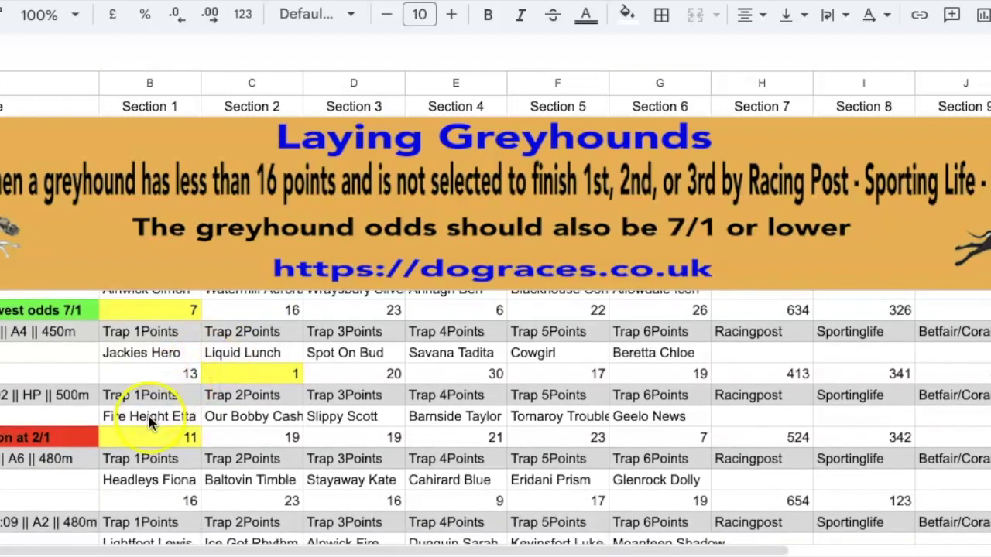
{"action": "scroll", "coordinate": [72, 418], "scroll_direction": "down", "scroll_amount": 3}
{"action": "scroll", "coordinate": [72, 422], "scroll_direction": "down", "scroll_amount": 5}
{"action": "scroll", "coordinate": [72, 422], "scroll_direction": "down", "scroll_amount": 8}
{"action": "scroll", "coordinate": [72, 423], "scroll_direction": "down", "scroll_amount": 5}
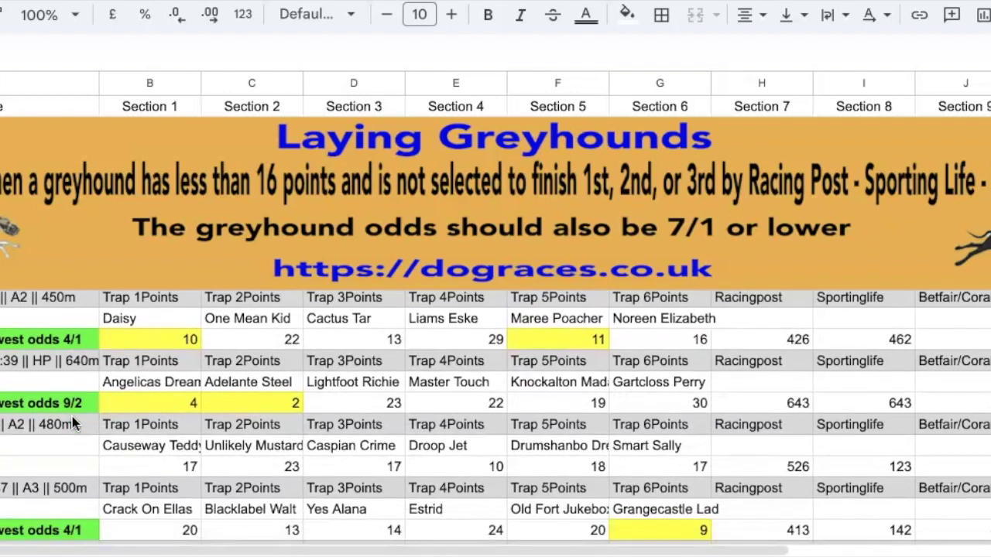
{"action": "scroll", "coordinate": [72, 423], "scroll_direction": "down", "scroll_amount": 5}
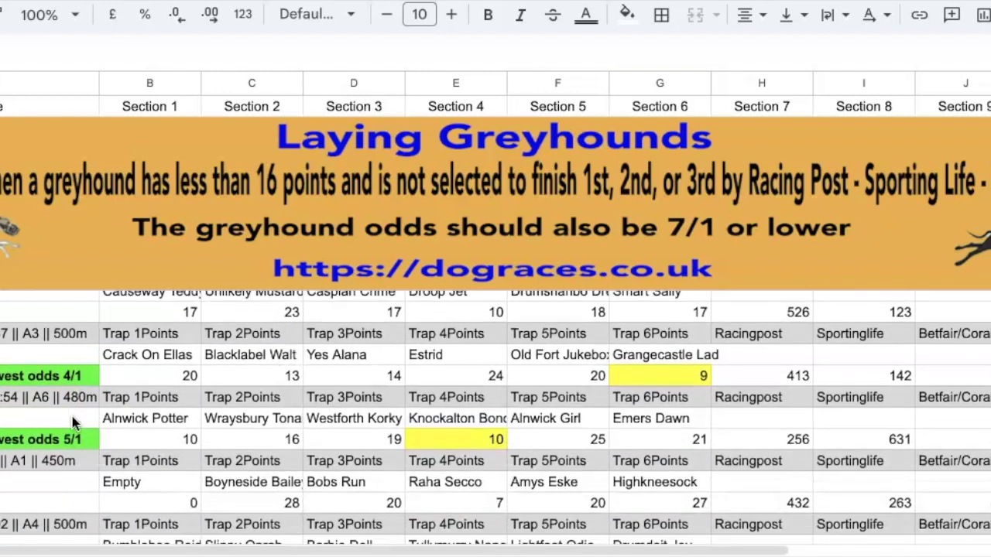
{"action": "scroll", "coordinate": [72, 421], "scroll_direction": "down", "scroll_amount": 5}
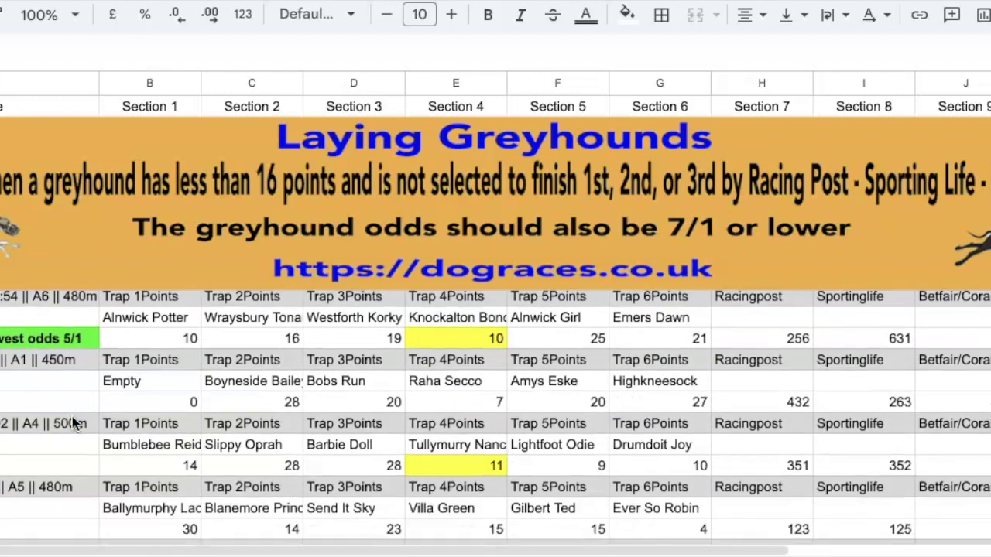
{"action": "scroll", "coordinate": [72, 423], "scroll_direction": "down", "scroll_amount": 7}
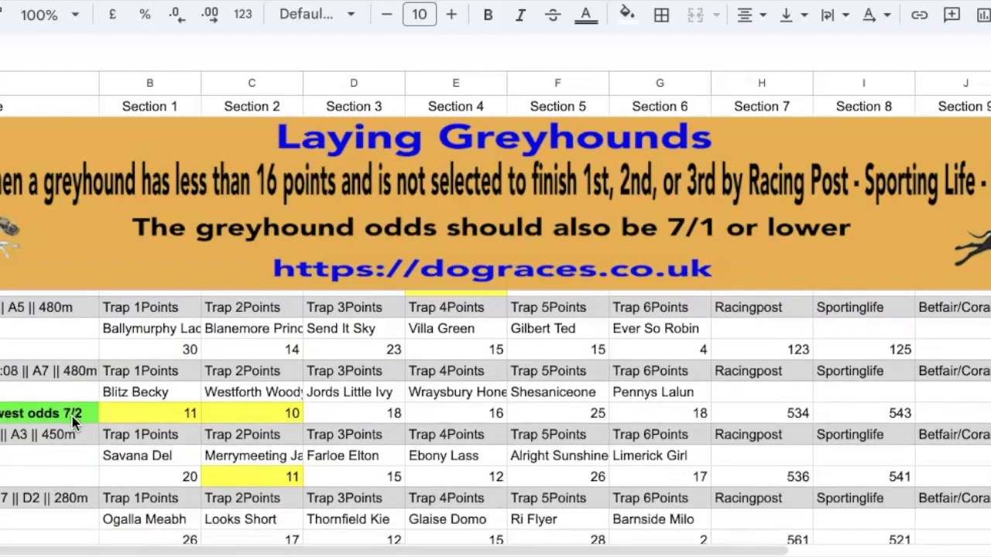
{"action": "scroll", "coordinate": [72, 423], "scroll_direction": "down", "scroll_amount": 9}
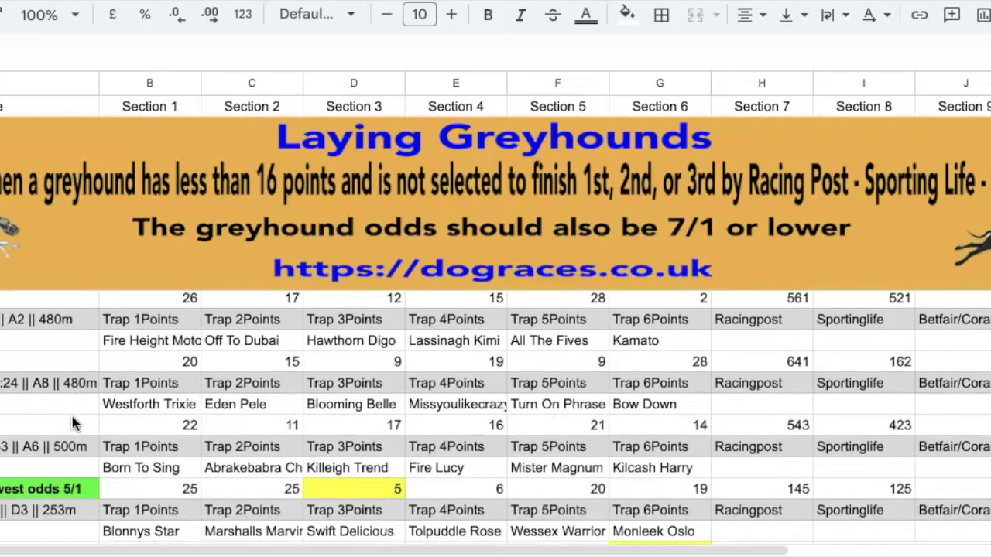
{"action": "scroll", "coordinate": [72, 422], "scroll_direction": "down", "scroll_amount": 4}
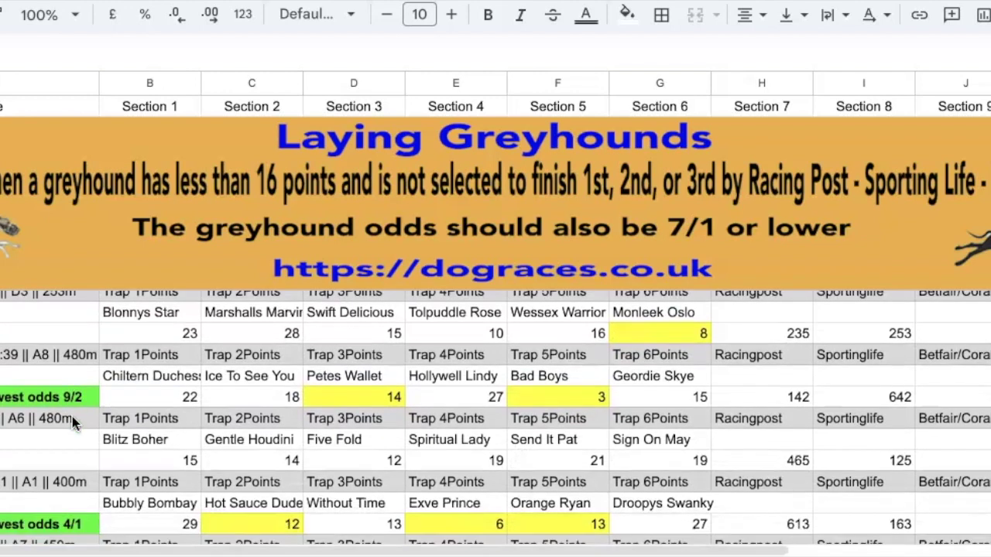
{"action": "scroll", "coordinate": [72, 422], "scroll_direction": "down", "scroll_amount": 5}
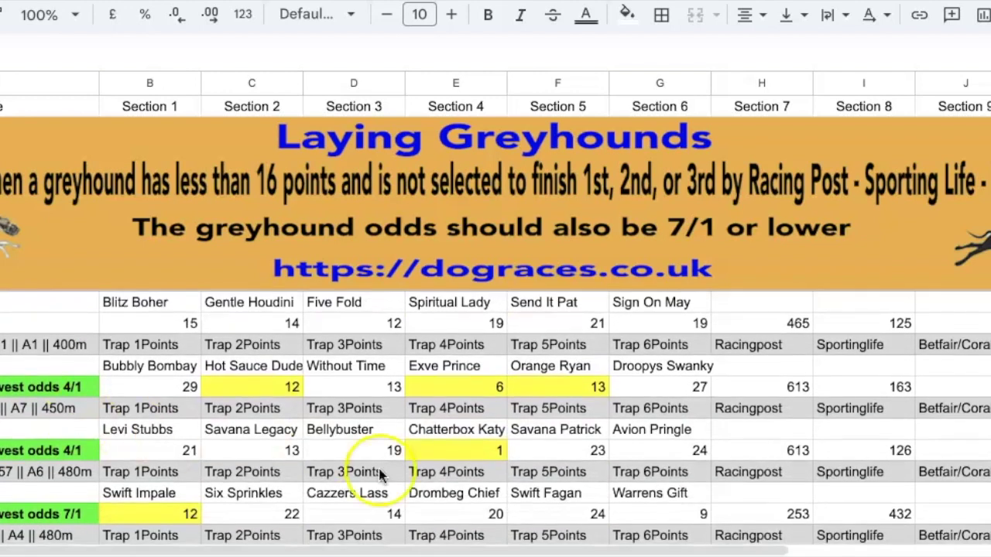
{"action": "key", "text": "alt+Tab"}
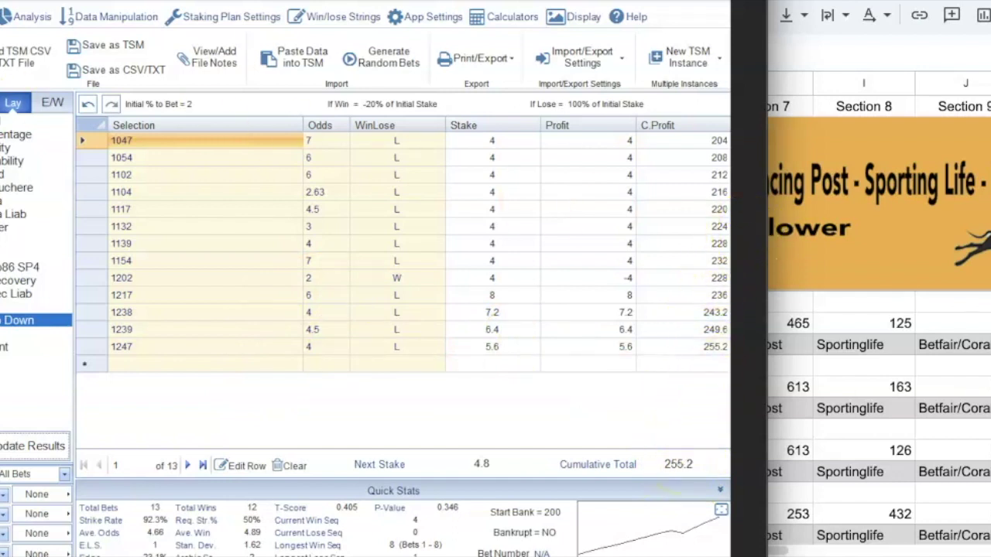
- Switch back to the spreadsheet and fill Honour Vera's Trap 3 points cell yellow in the A8 500m race
{"action": "key", "text": "alt+Tab"}
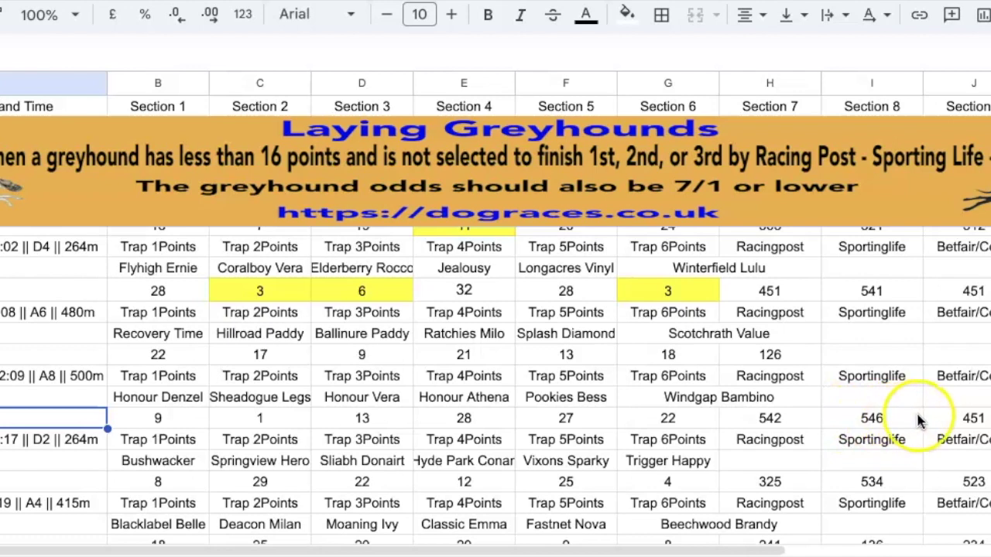
{"action": "left_click", "coordinate": [391, 418]}
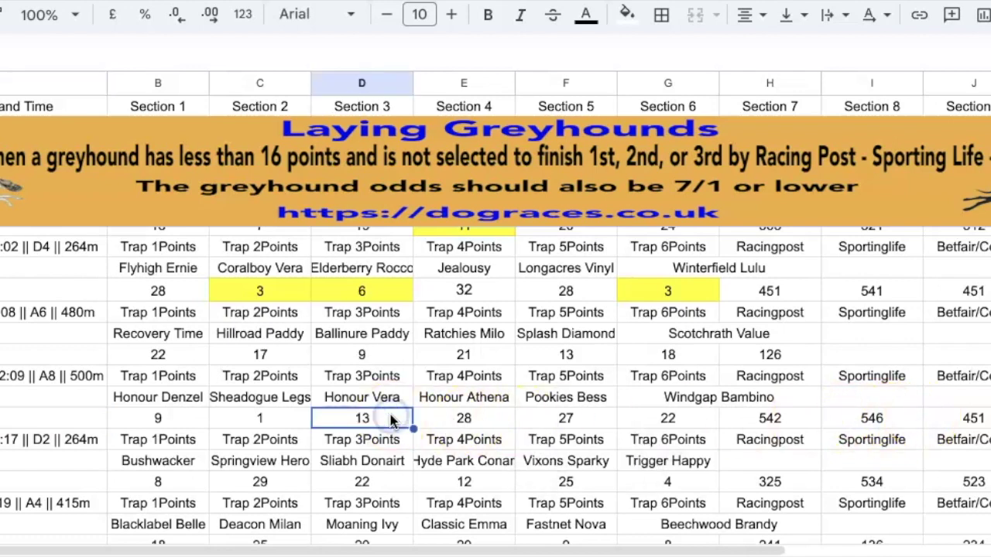
{"action": "left_click", "coordinate": [629, 15]}
{"action": "left_click", "coordinate": [700, 86]}
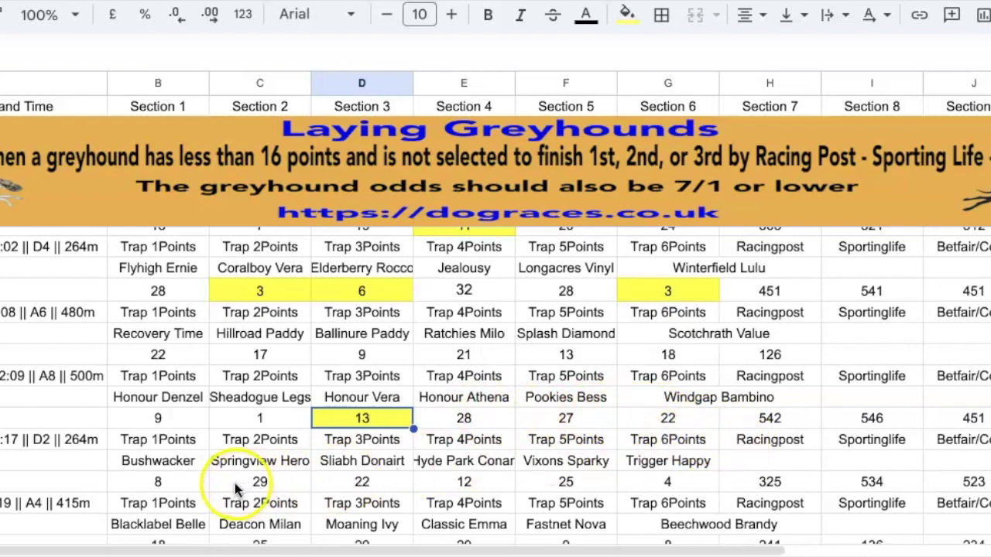
- Fill the points cells of Bushwacker in Trap 1 and Trigger Happy in Trap 6 yellow in the D2 264m race
{"action": "left_click", "coordinate": [191, 488]}
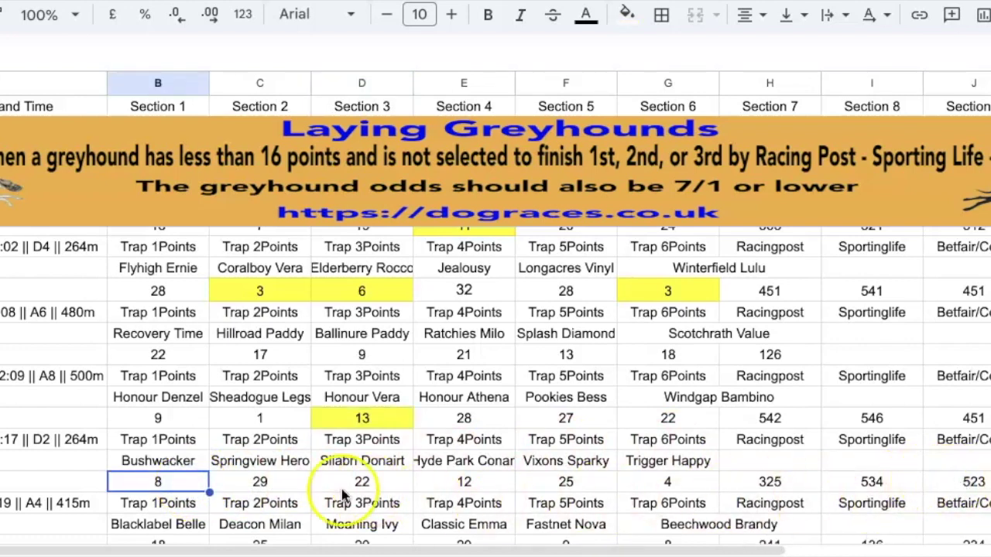
{"action": "left_click", "coordinate": [627, 15]}
{"action": "left_click", "coordinate": [700, 108]}
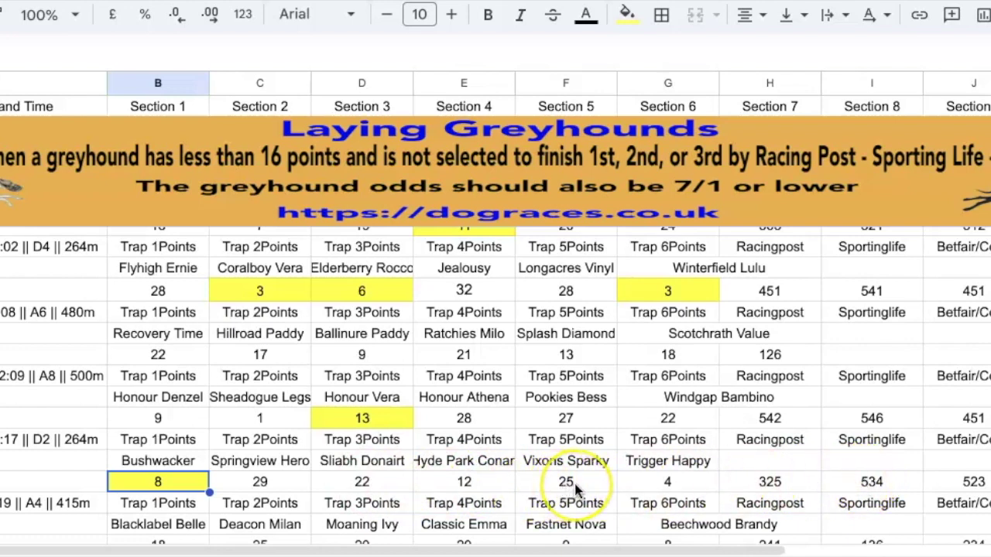
{"action": "left_click", "coordinate": [657, 486]}
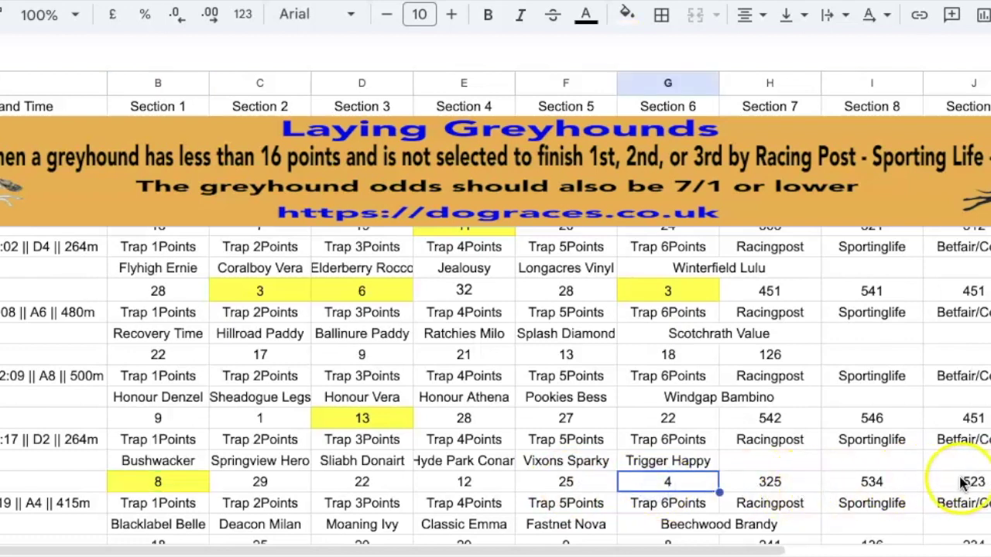
{"action": "left_click", "coordinate": [627, 16]}
{"action": "left_click", "coordinate": [700, 108]}
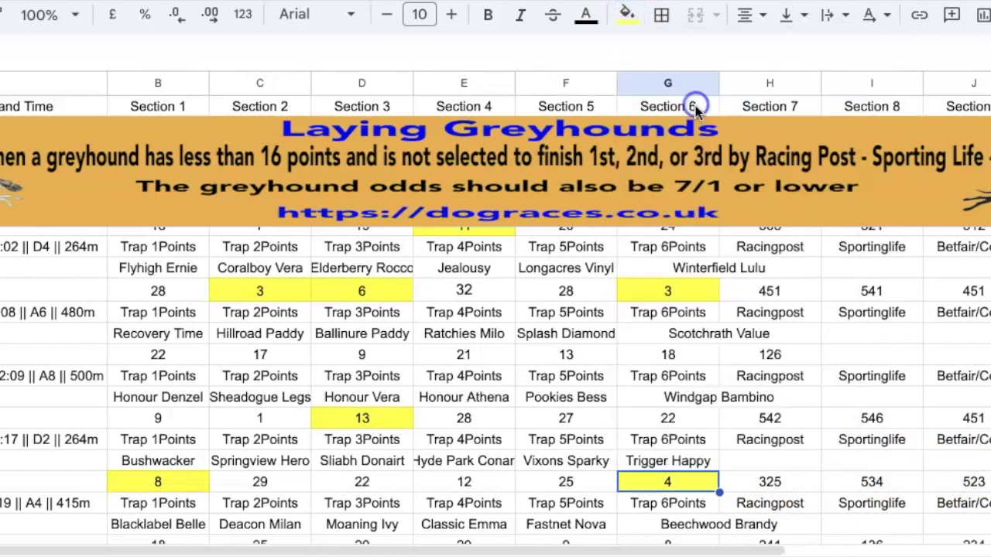
- Review the highlighted selections and lowest odds of the races from the start of the sheet down to the daily profit row
{"action": "scroll", "coordinate": [898, 432], "scroll_direction": "down", "scroll_amount": 1}
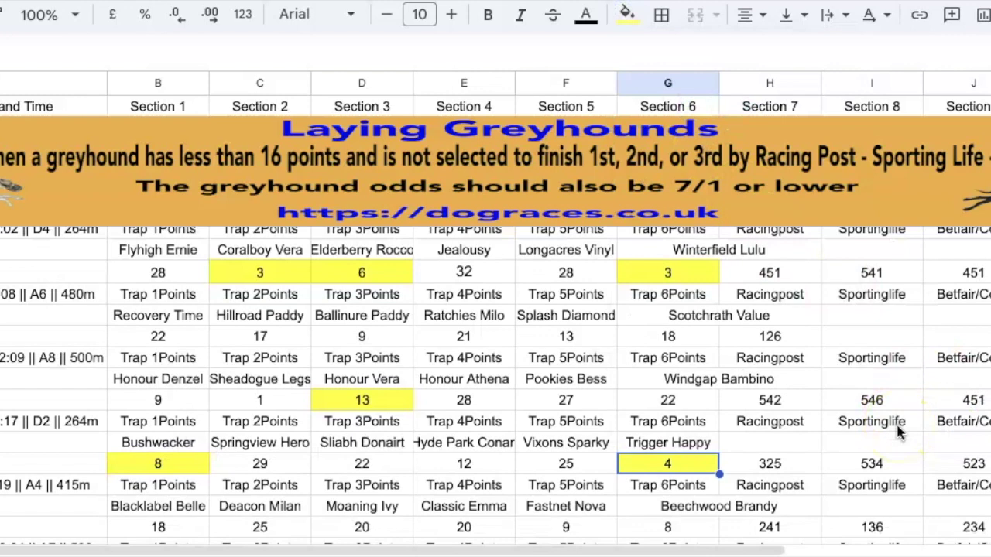
{"action": "scroll", "coordinate": [898, 432], "scroll_direction": "down", "scroll_amount": 2}
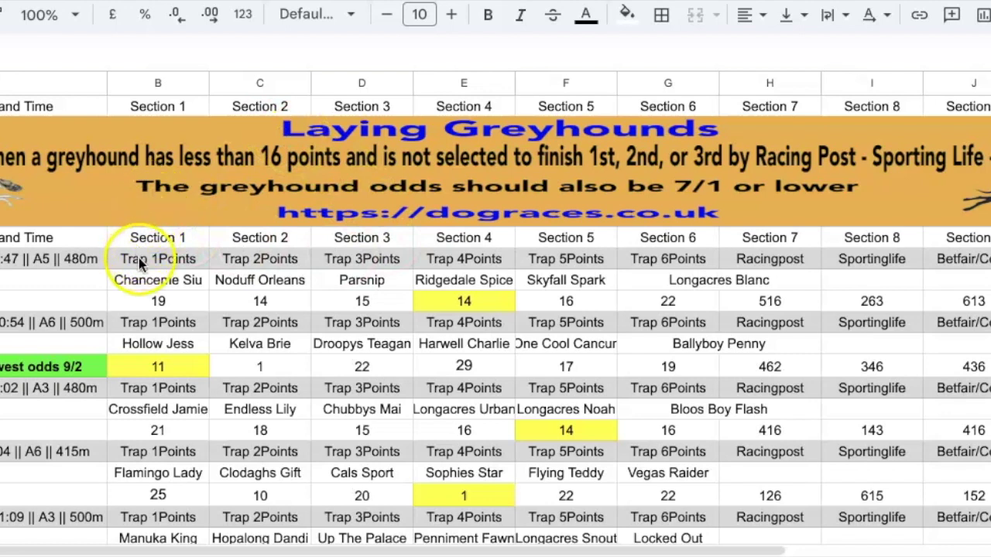
{"action": "scroll", "coordinate": [185, 306], "scroll_direction": "down", "scroll_amount": 5}
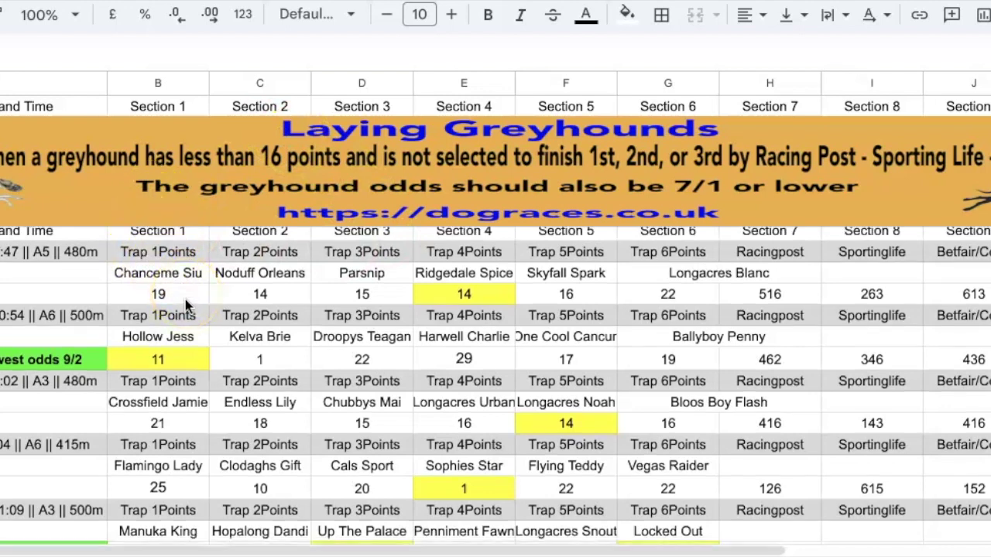
{"action": "scroll", "coordinate": [185, 306], "scroll_direction": "down", "scroll_amount": 7}
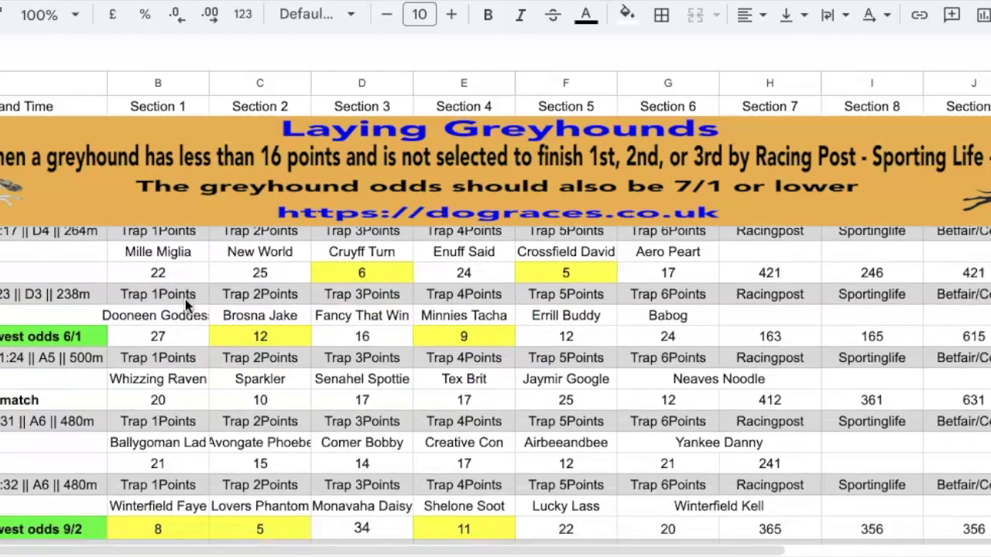
{"action": "scroll", "coordinate": [186, 306], "scroll_direction": "down", "scroll_amount": 6}
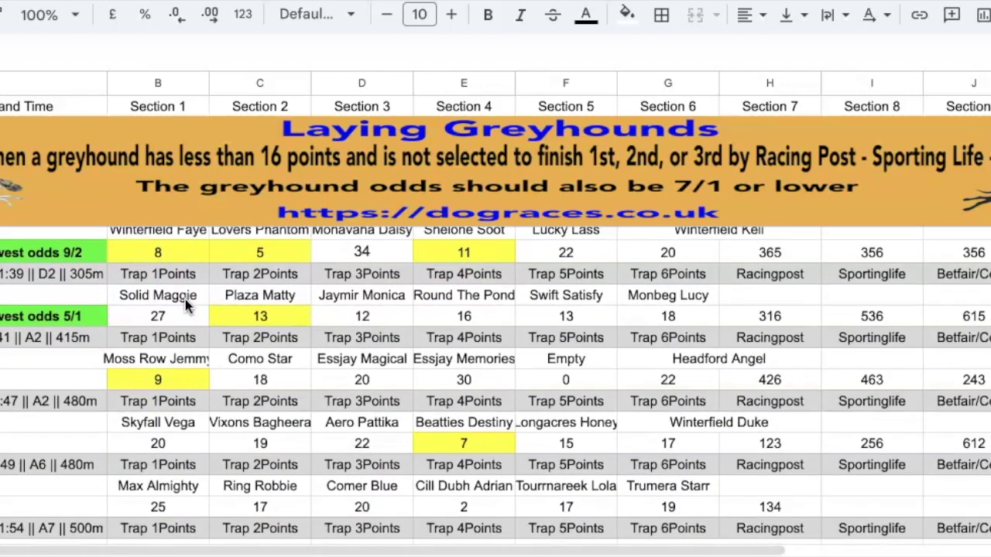
{"action": "scroll", "coordinate": [185, 304], "scroll_direction": "down", "scroll_amount": 6}
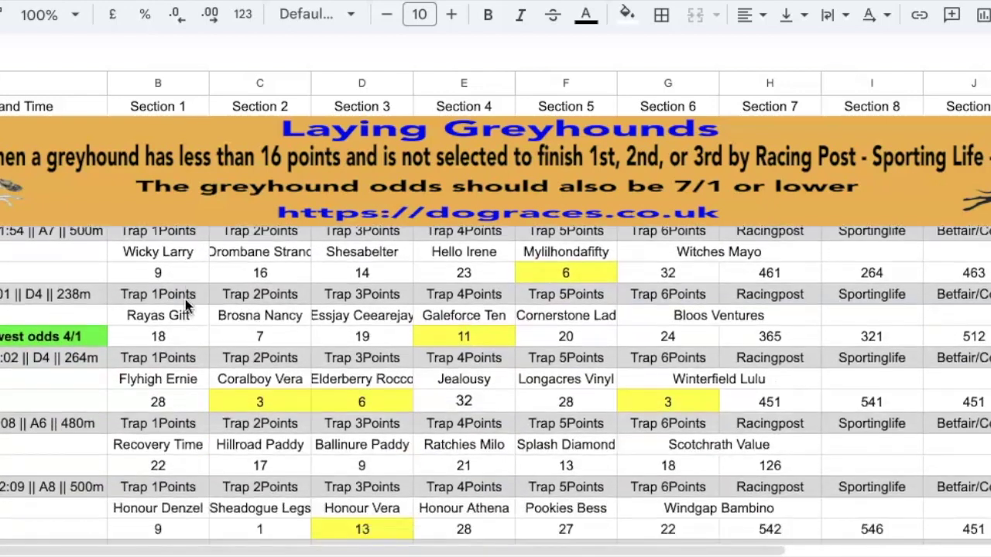
{"action": "scroll", "coordinate": [186, 307], "scroll_direction": "down", "scroll_amount": 6}
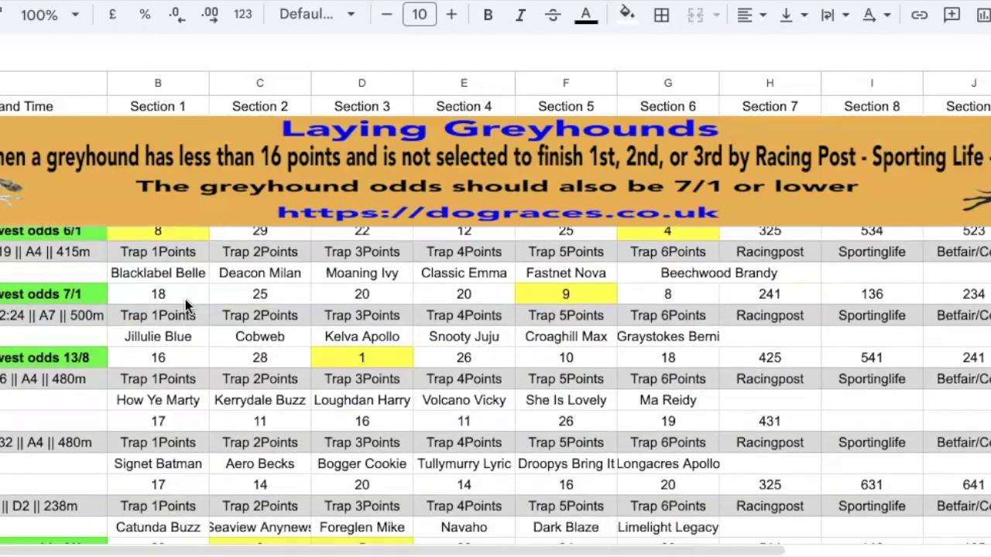
{"action": "scroll", "coordinate": [186, 306], "scroll_direction": "down", "scroll_amount": 6}
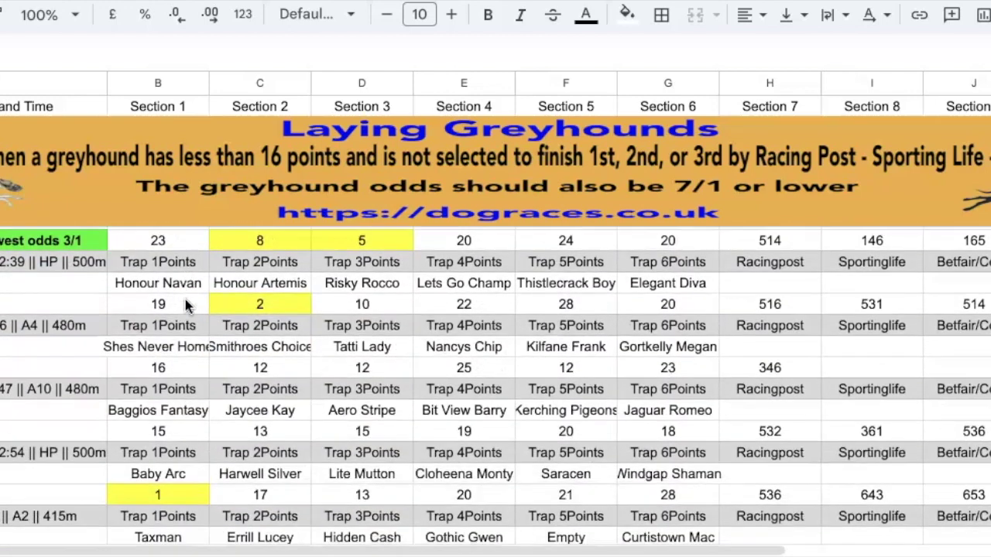
{"action": "scroll", "coordinate": [185, 305], "scroll_direction": "down", "scroll_amount": 6}
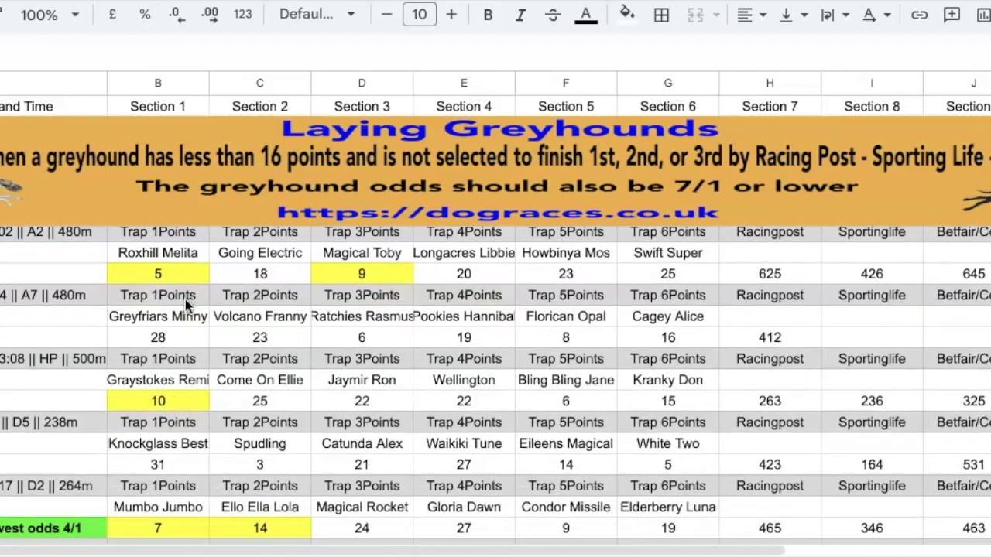
{"action": "scroll", "coordinate": [186, 306], "scroll_direction": "down", "scroll_amount": 1}
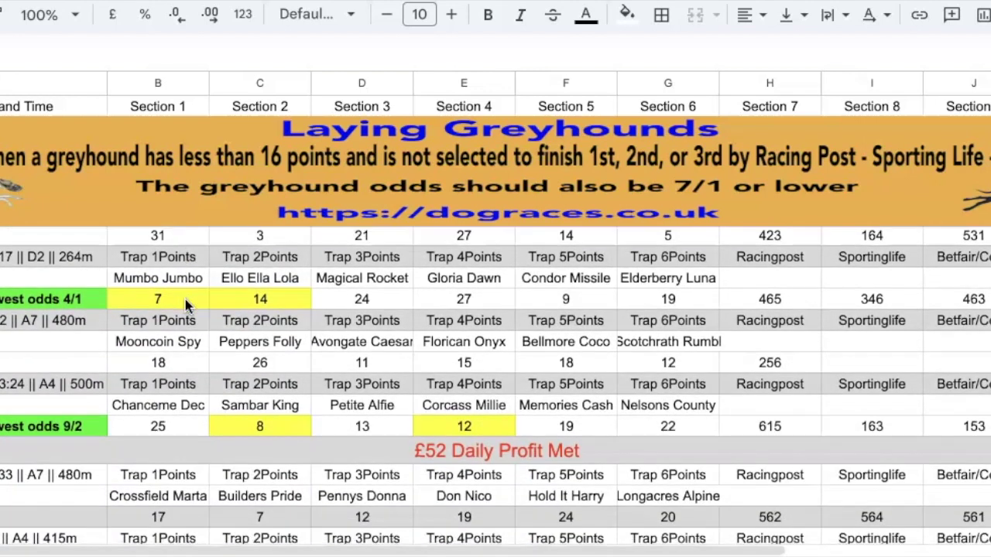